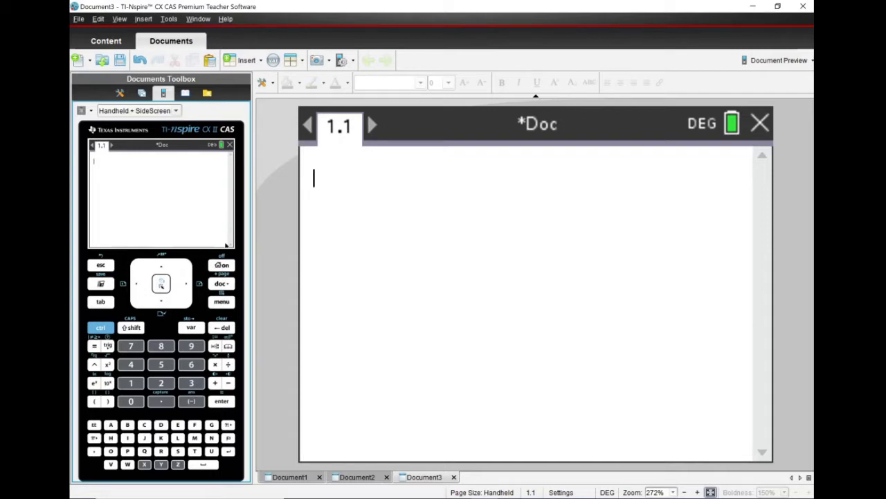
Switch from TI-Nspire to the 2.3 Lecture notebook in OneNote
key(alt+Tab)
key(alt+Tab)
key(alt+Tab)
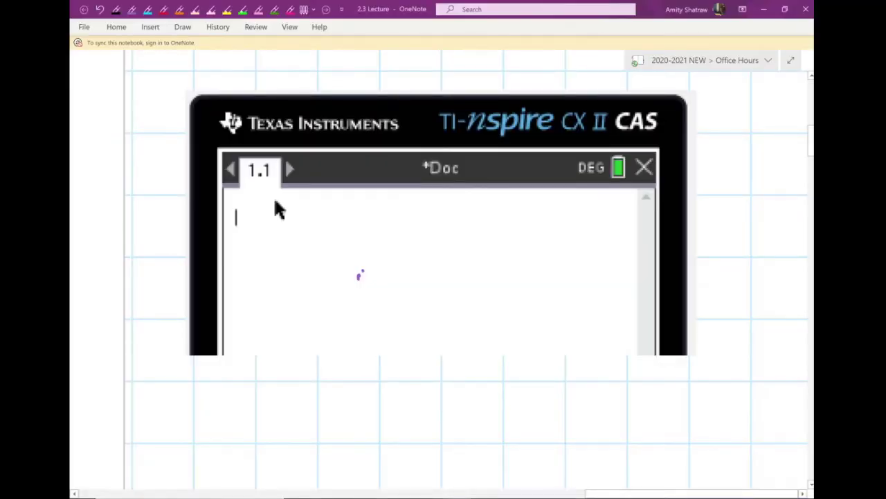
Circle CAS on the calculator picture in purple ink and bring the lesson text into view
mouse_move(624, 92)
mouse_down()
mouse_move(684, 133)
mouse_move(599, 117)
mouse_move(662, 92)
mouse_up()
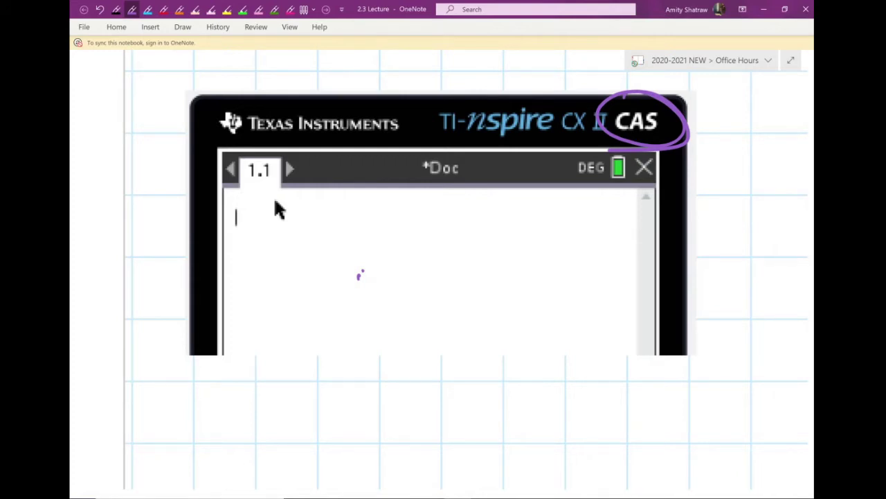
drag(275, 201, 791, 310)
Circle CAS in the first paragraph and nDeriv( ) in the lesson text
scroll(795, 318, down, 4)
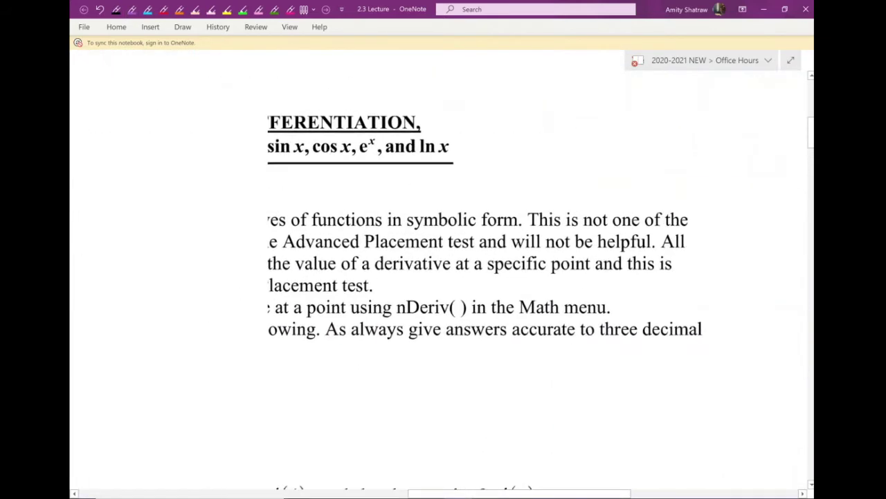
scroll(795, 319, down, 2)
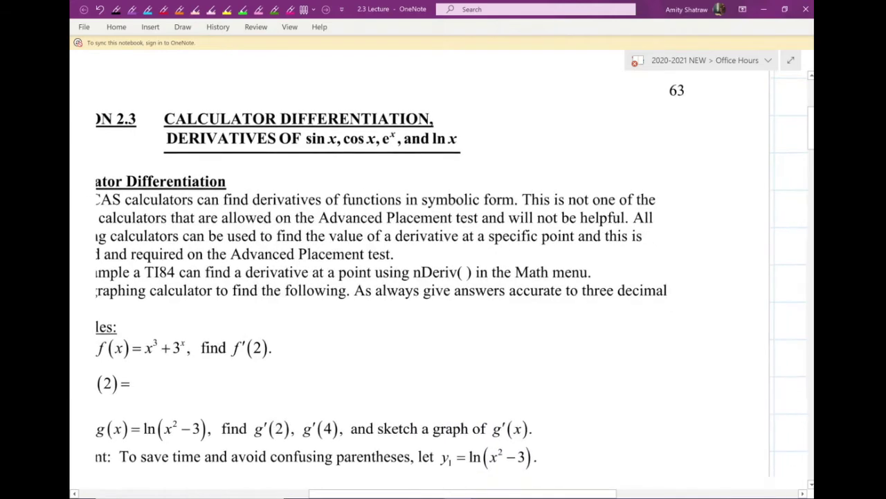
scroll(795, 318, down, 2)
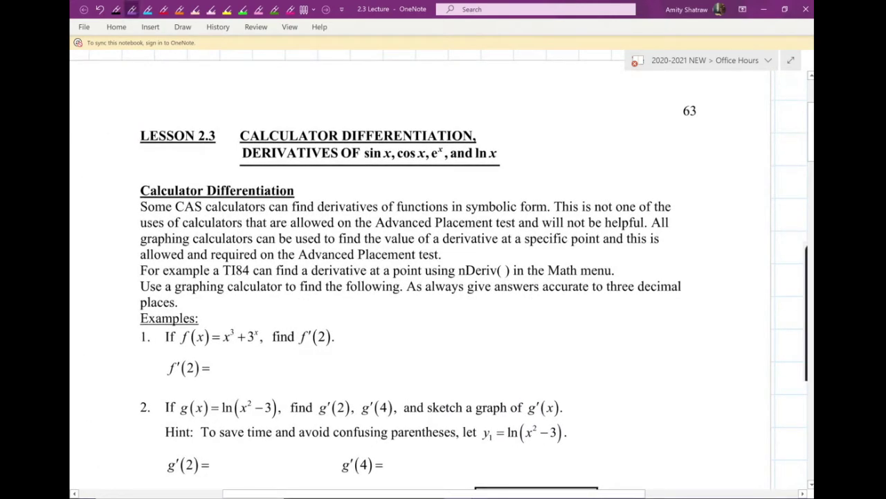
mouse_move(169, 198)
mouse_down()
mouse_move(208, 194)
mouse_move(199, 212)
mouse_move(166, 203)
mouse_up()
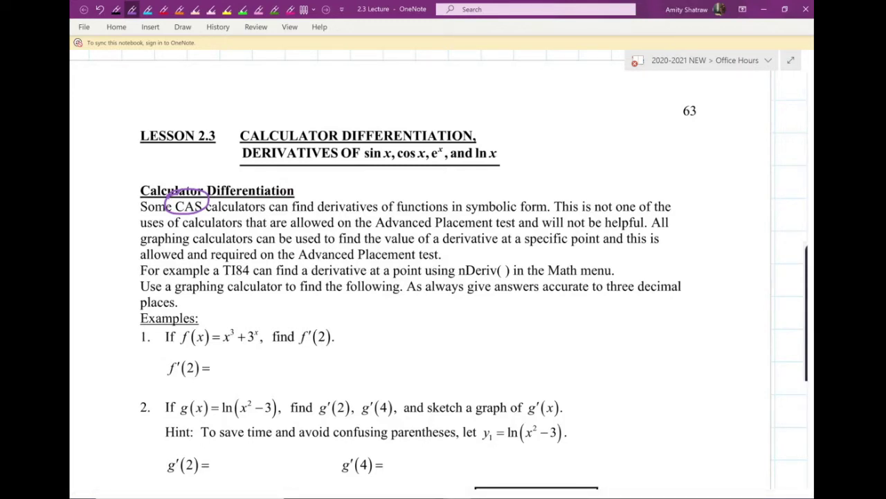
mouse_move(218, 275)
mouse_down()
mouse_move(404, 279)
mouse_move(394, 263)
mouse_move(294, 280)
mouse_up()
mouse_move(449, 256)
mouse_down()
mouse_move(475, 285)
mouse_move(457, 257)
mouse_up()
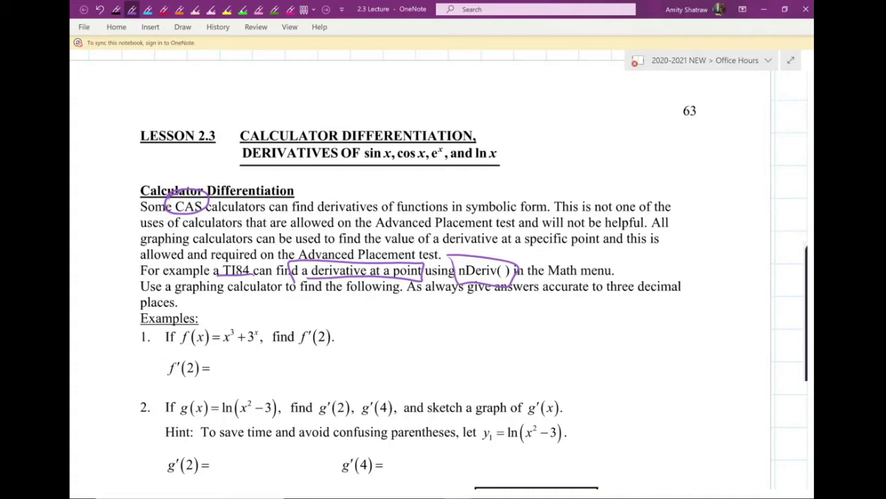
Underline 'value of a derivative at', circle 'not be helpful.' and mark the word 'following'
mouse_move(265, 211)
mouse_down()
mouse_move(314, 230)
mouse_move(341, 223)
mouse_move(269, 208)
mouse_up()
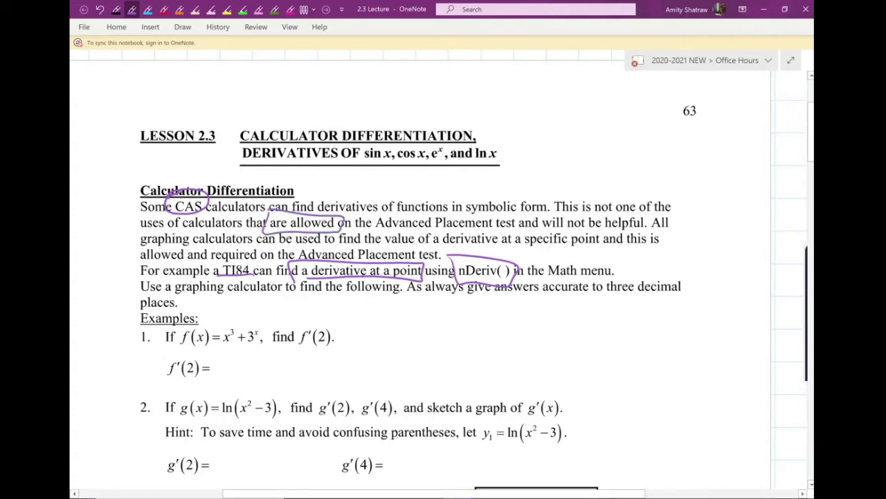
drag(383, 235, 514, 238)
mouse_move(564, 228)
mouse_down()
mouse_move(621, 232)
mouse_move(592, 212)
mouse_move(562, 225)
mouse_up()
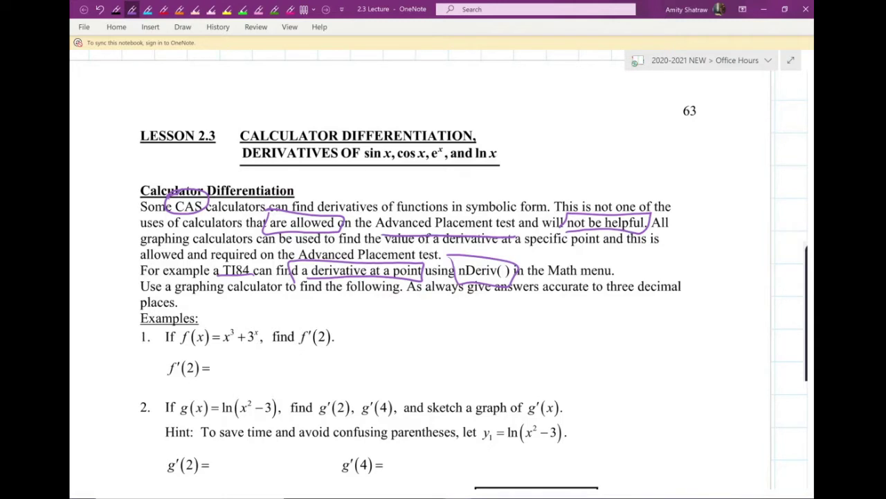
drag(359, 278, 361, 313)
Circle example 1's function f(x) = x³ + 3ˣ, then return to TI-Nspire
scroll(439, 277, down, 2)
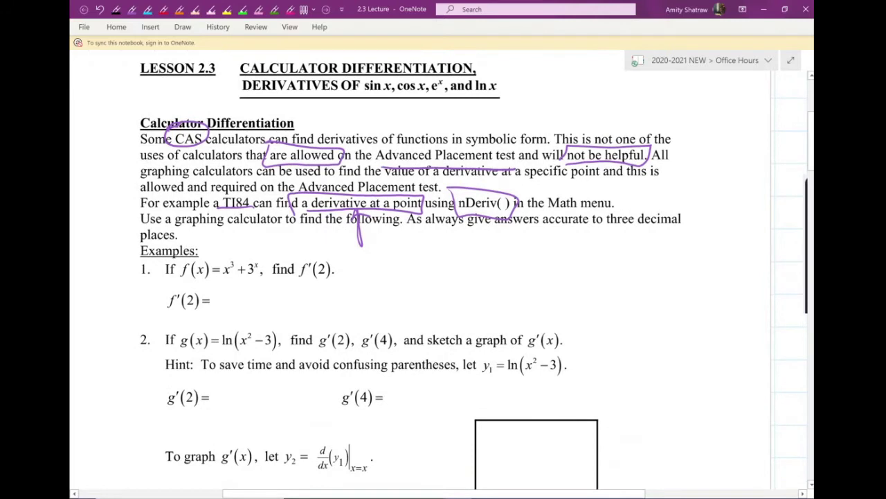
click(131, 9)
mouse_move(263, 280)
mouse_down()
mouse_move(174, 287)
mouse_move(235, 249)
mouse_move(262, 284)
mouse_up()
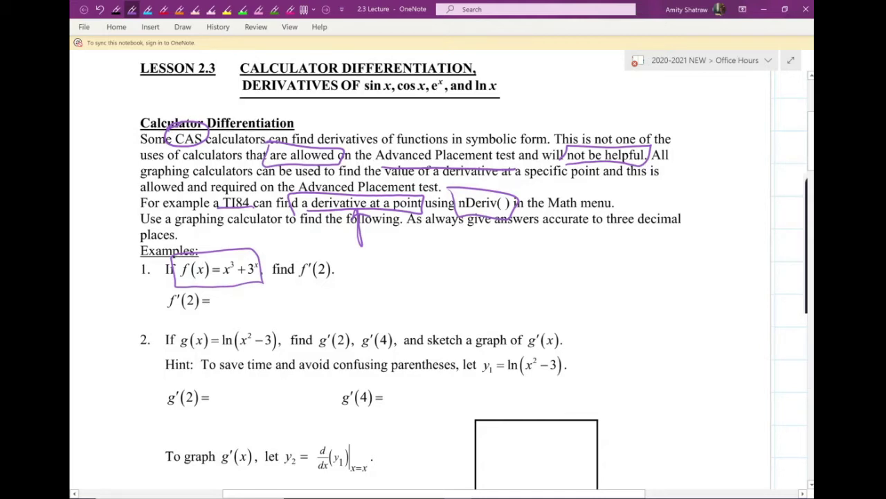
key(alt+Tab)
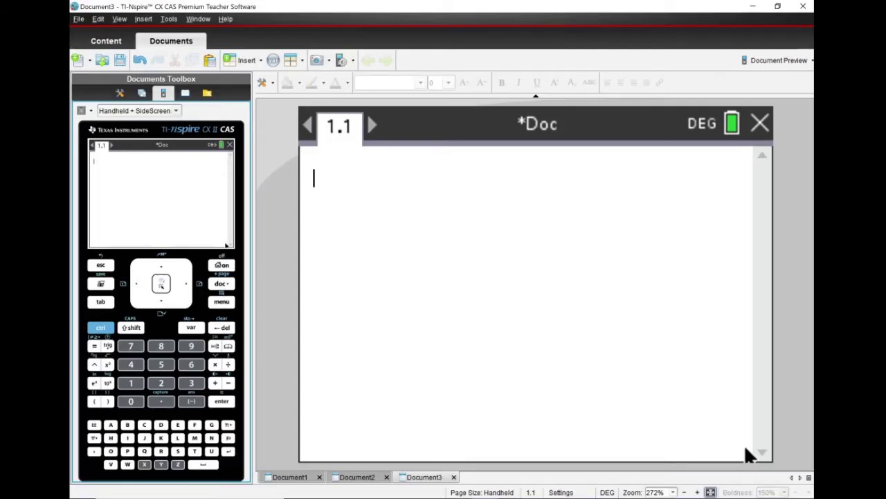
Enter the definition f(x):=x^3+3^x on the Calculator page so it returns Done
text(f(x)
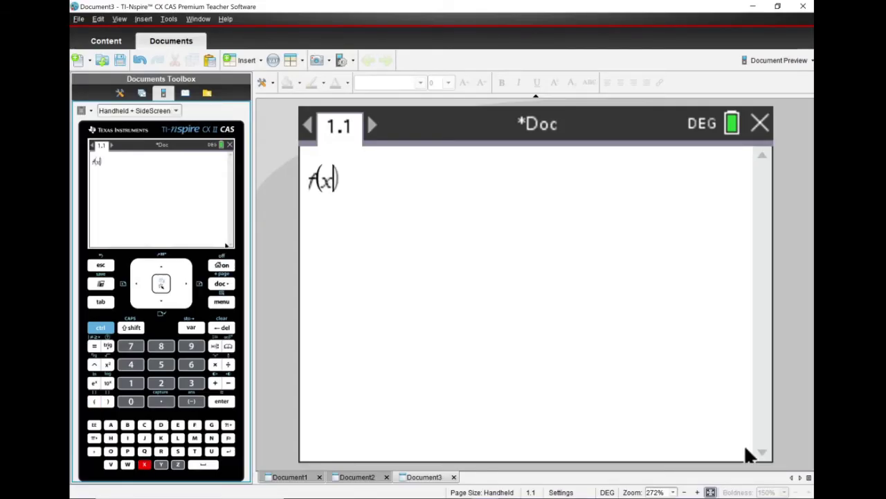
key(Right)
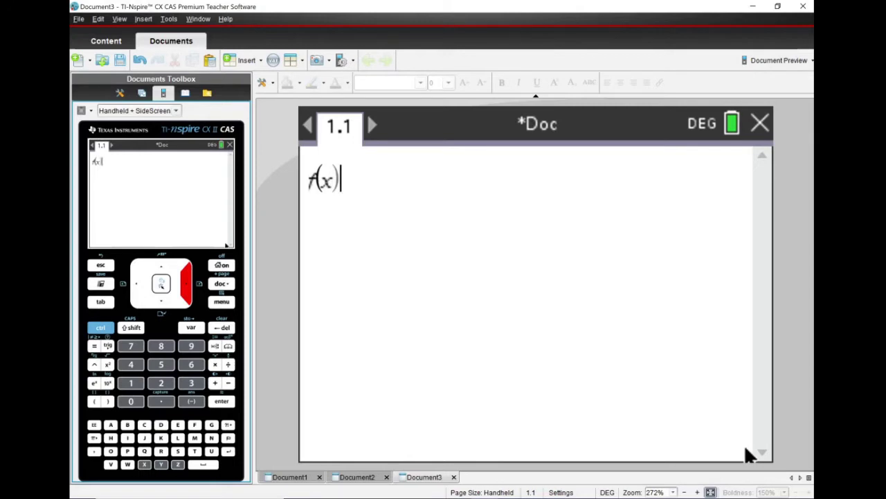
key(ctrl)
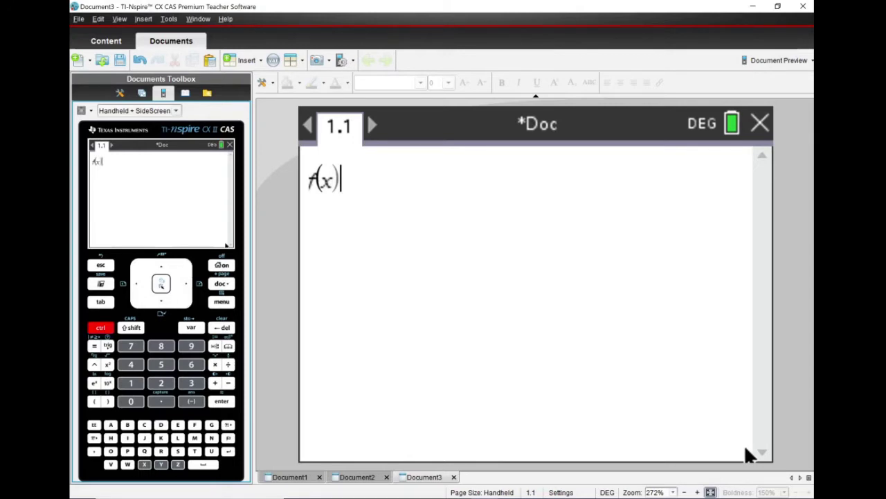
text(:=)
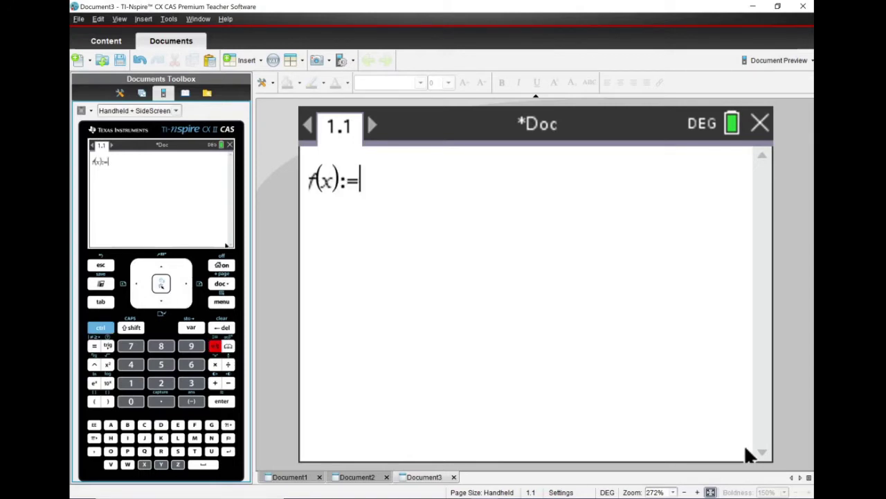
text(x)
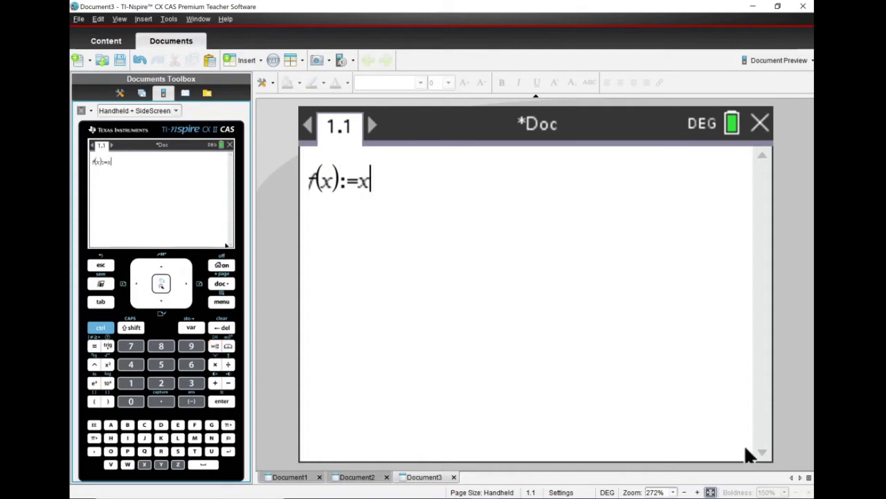
text(^3)
key(Right)
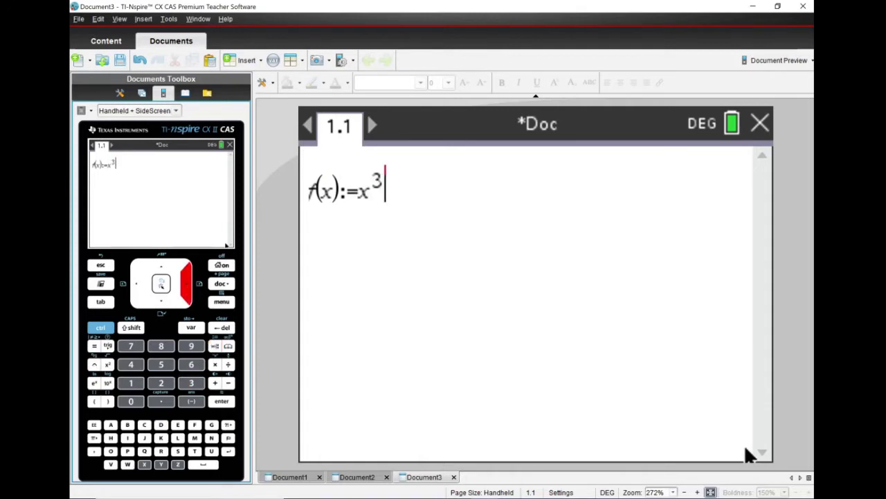
text(+3^)
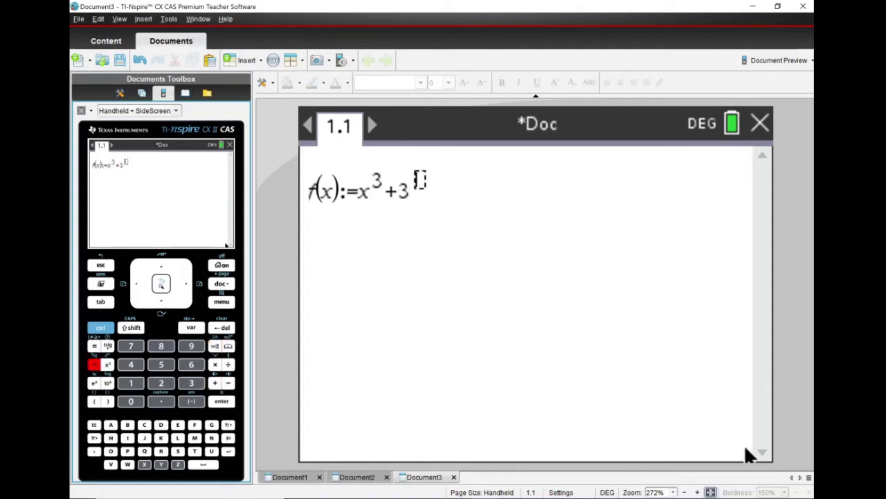
text(x)
key(Return)
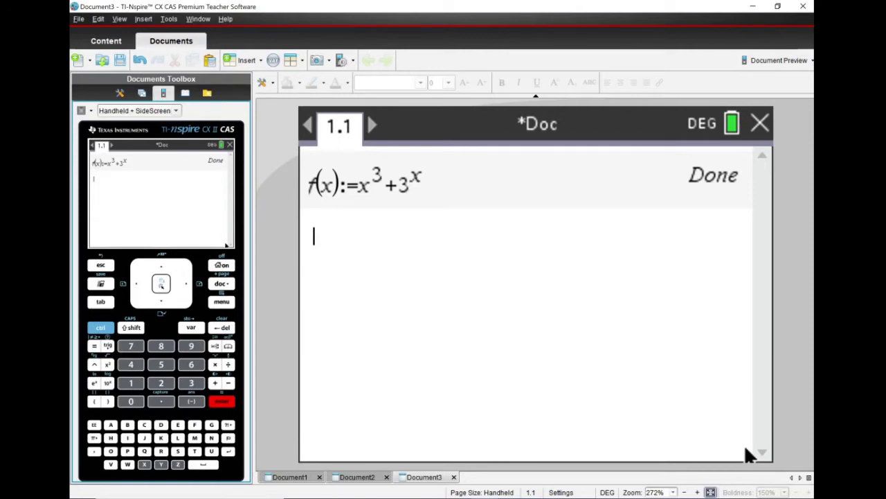
key(ctrl+m)
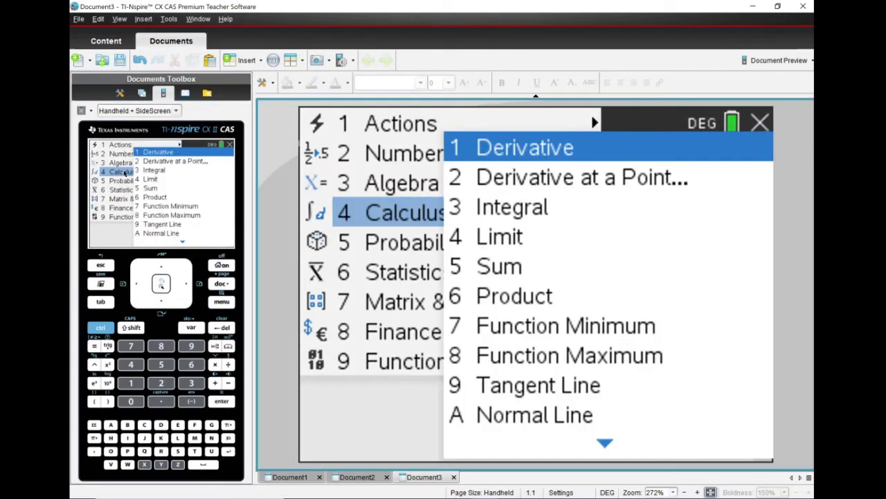
Insert a Calculus derivative-at-a-point template with the value x=2
mouse_move(429, 183)
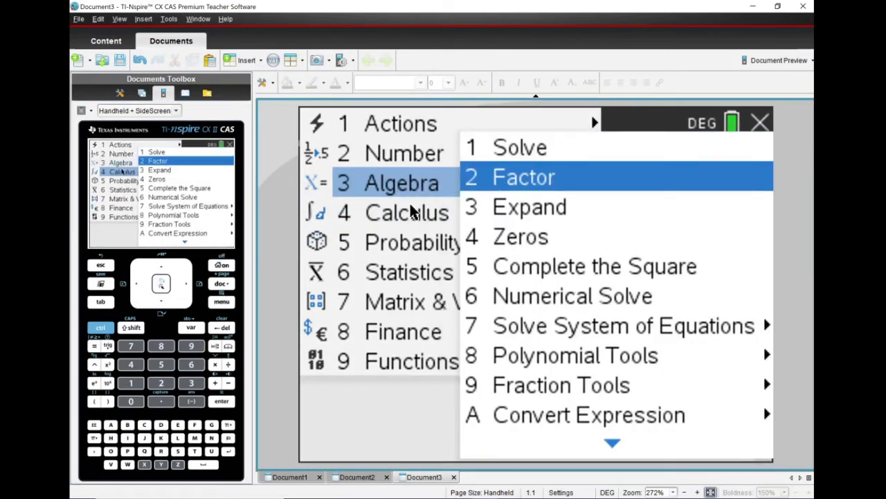
mouse_move(422, 209)
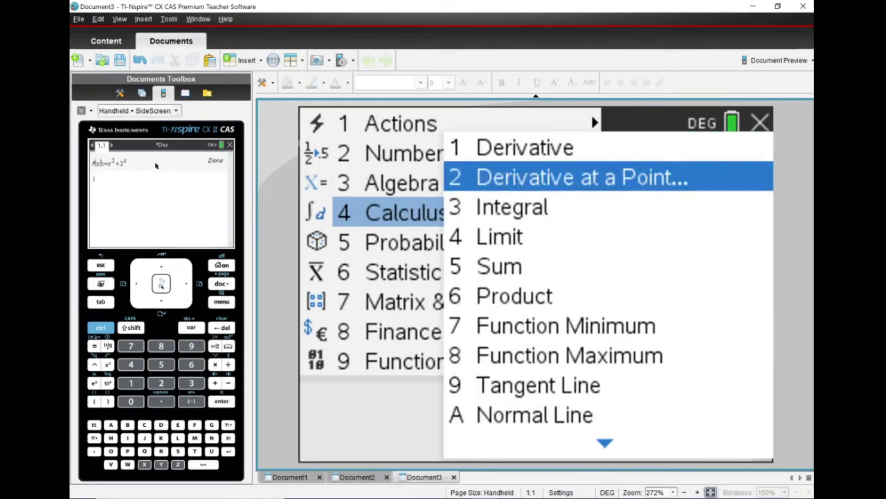
click(509, 178)
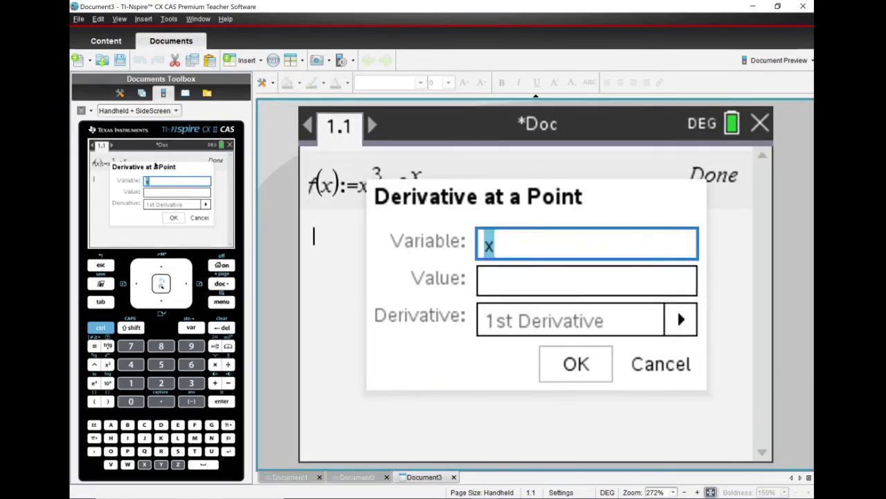
key(Tab)
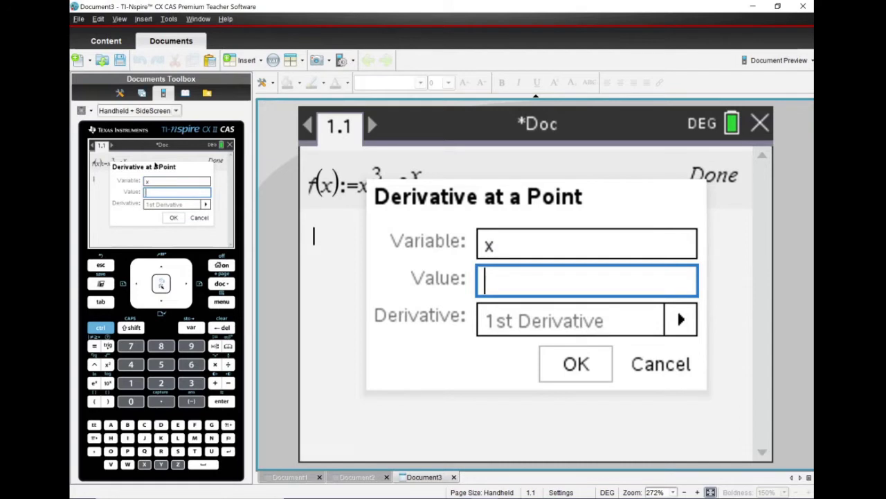
text(2)
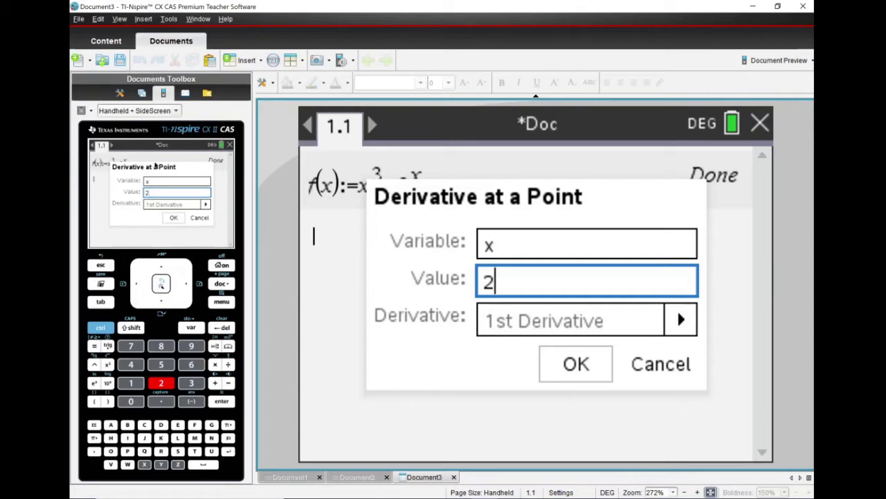
click(172, 219)
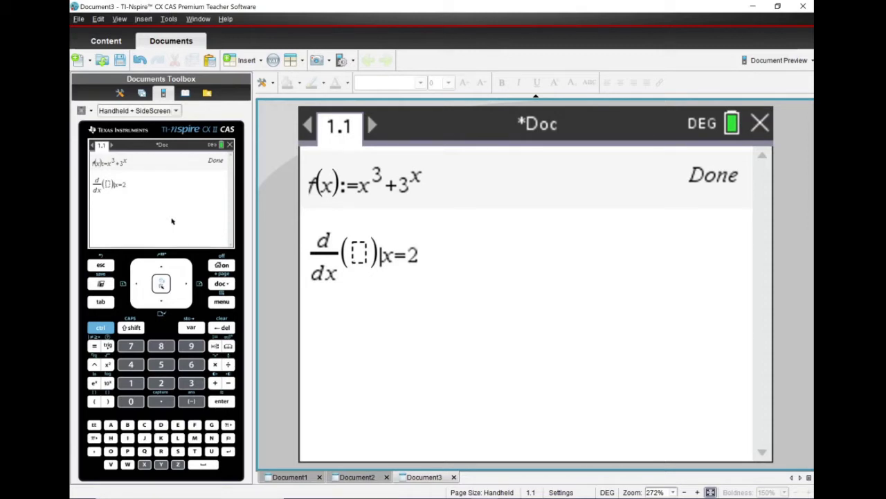
Fill the template with f(x) and evaluate it as a decimal, 21.887510598
text(f(x))
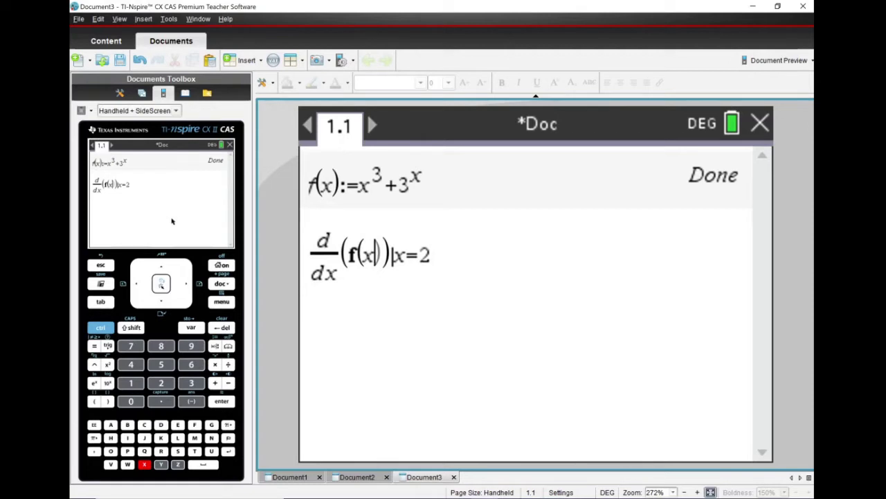
key(Right)
key(Right)
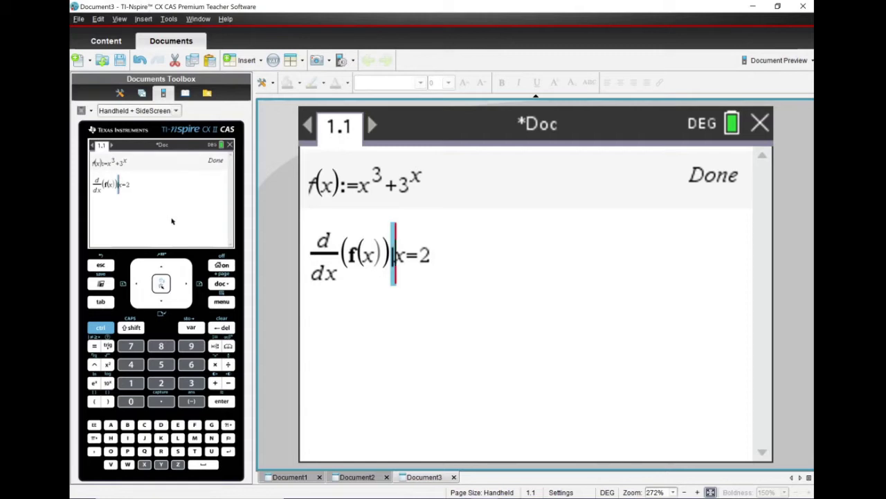
key(Right)
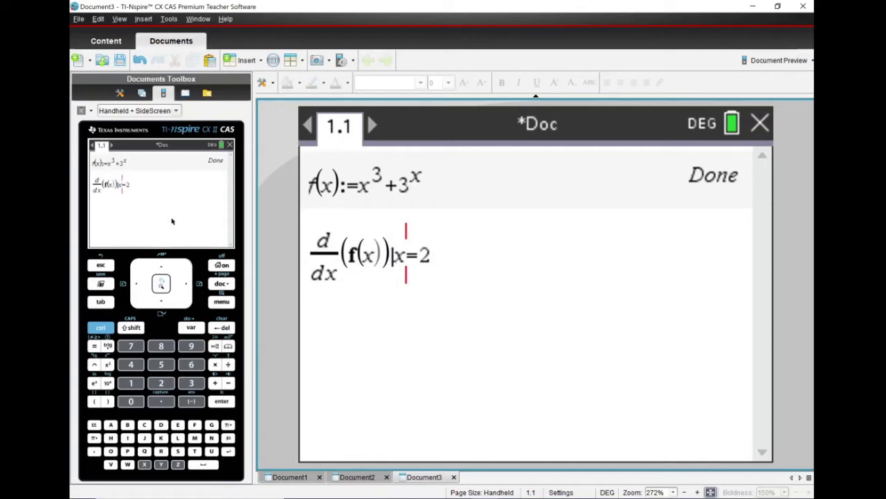
key(Up)
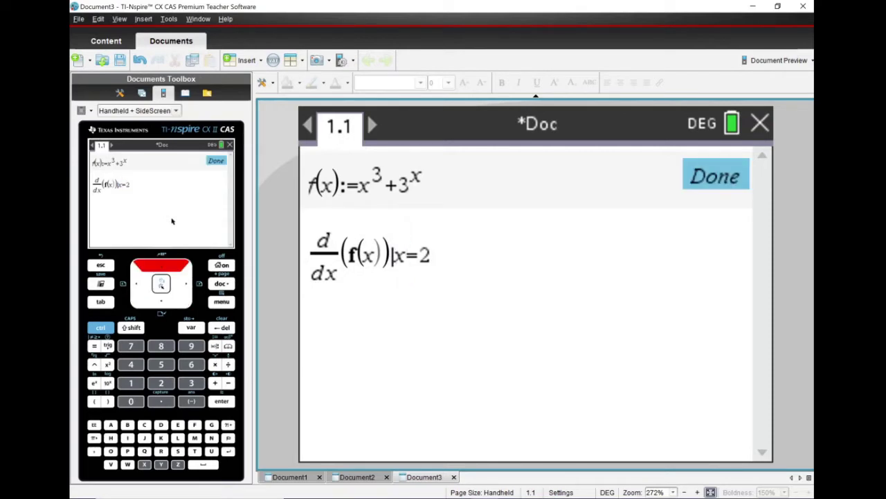
key(Down)
key(Right)
key(Right)
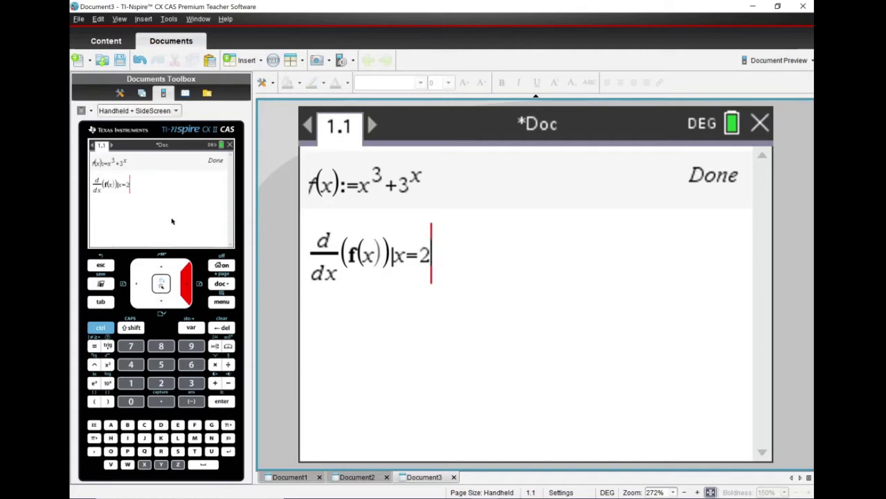
key(ctrl)
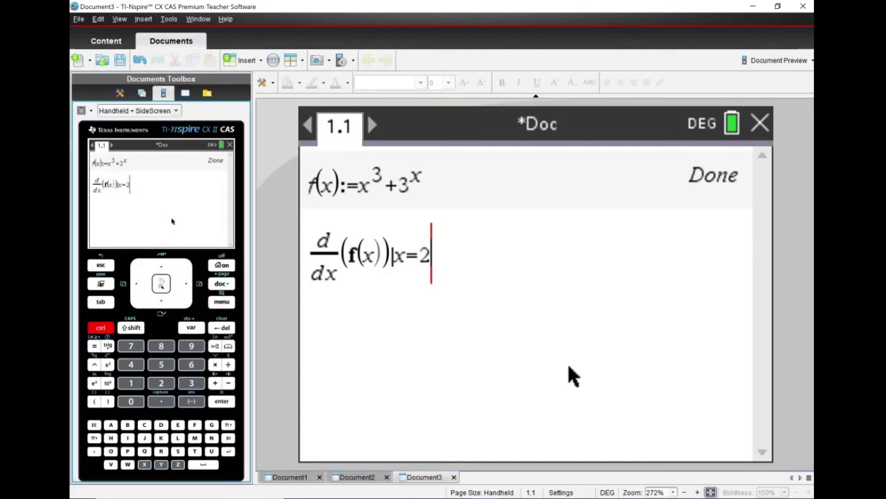
key(ctrl+Return)
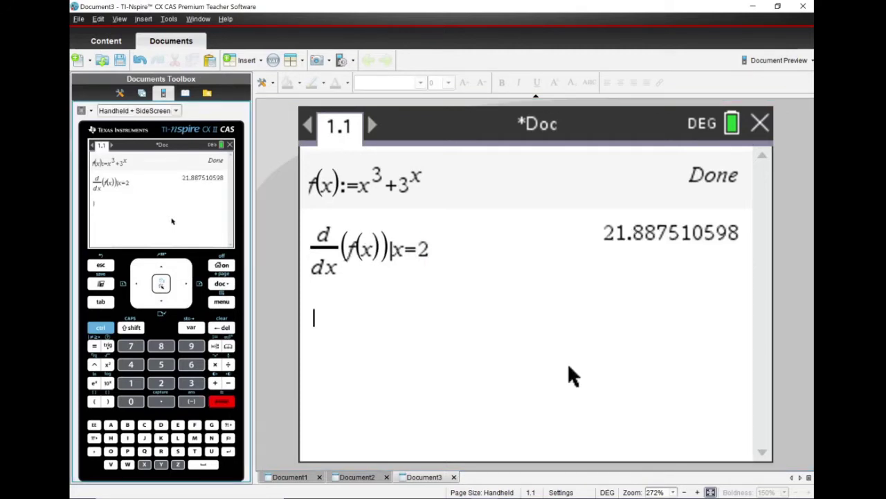
Re-run the derivative entry from history to get the exact result 9·ln(3)+12
key(Up)
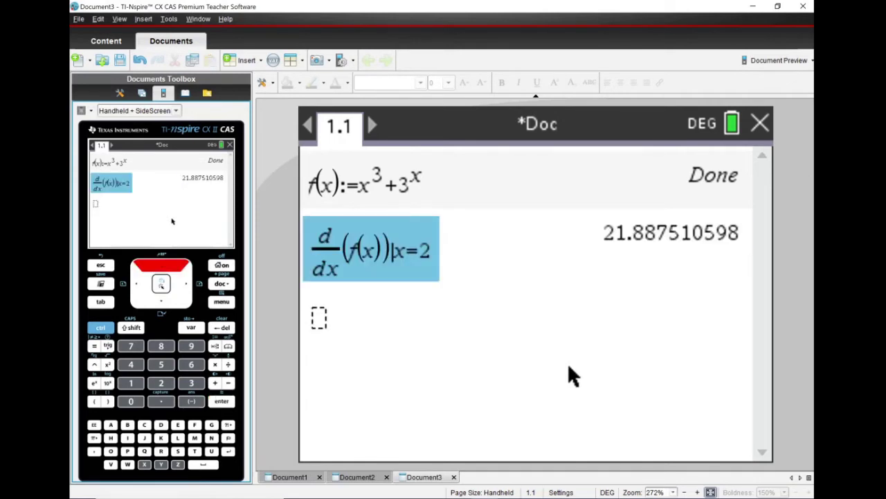
key(Return)
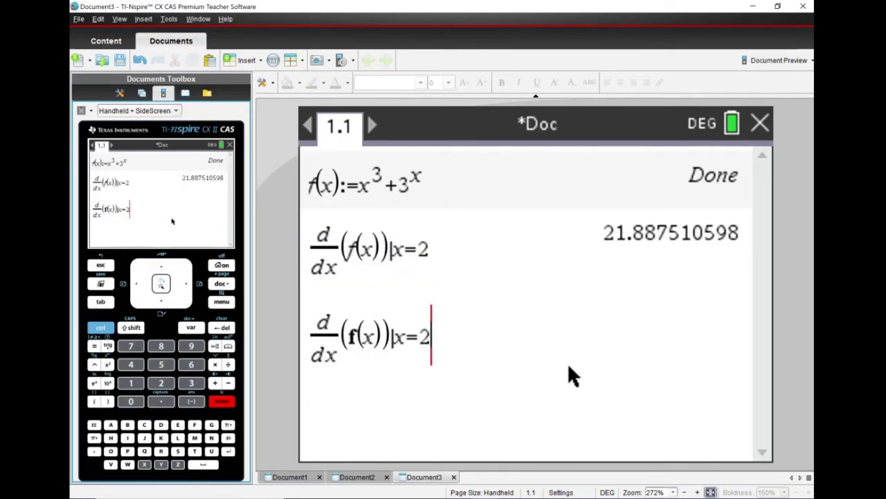
key(Return)
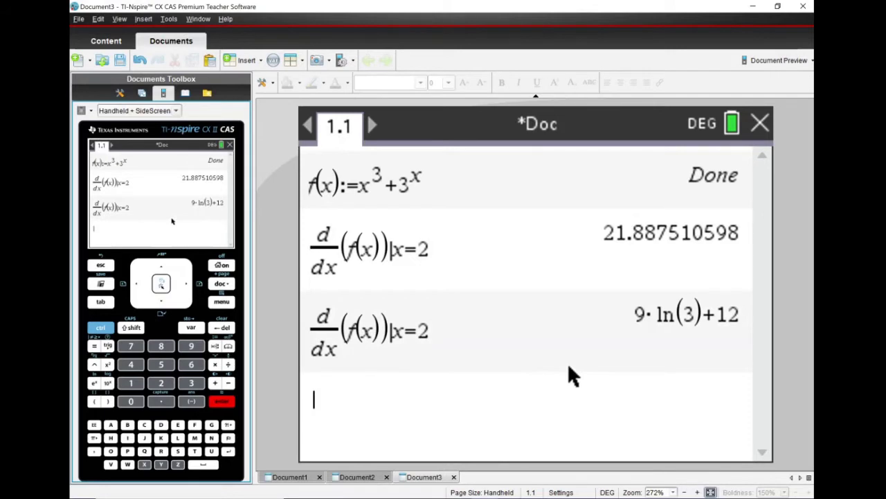